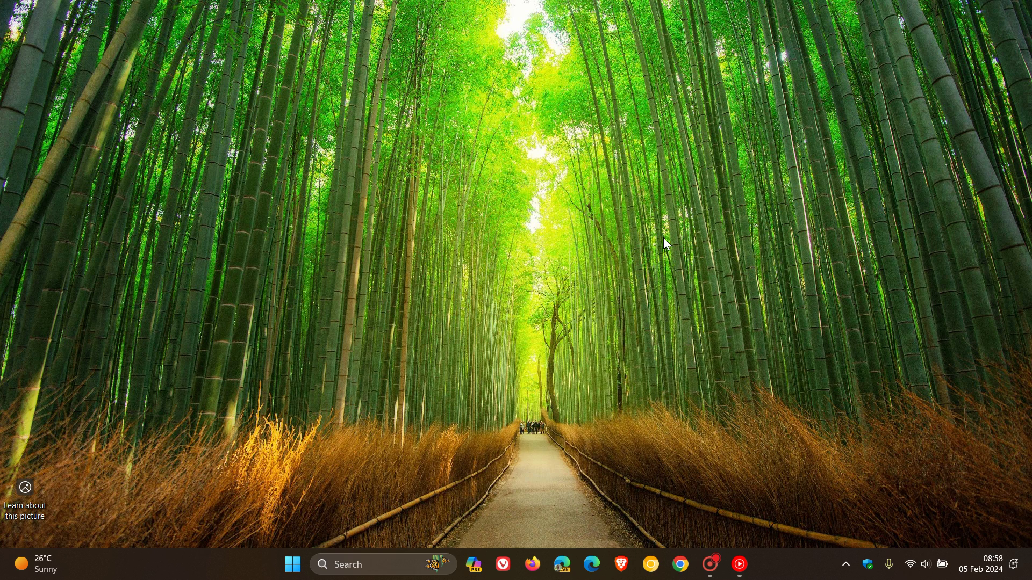
Step: Show the picture details, preview the beach cliffs, split city and pier wallpapers, then return to bamboo forest
{"action": "left_click", "coordinate": [25, 487]}
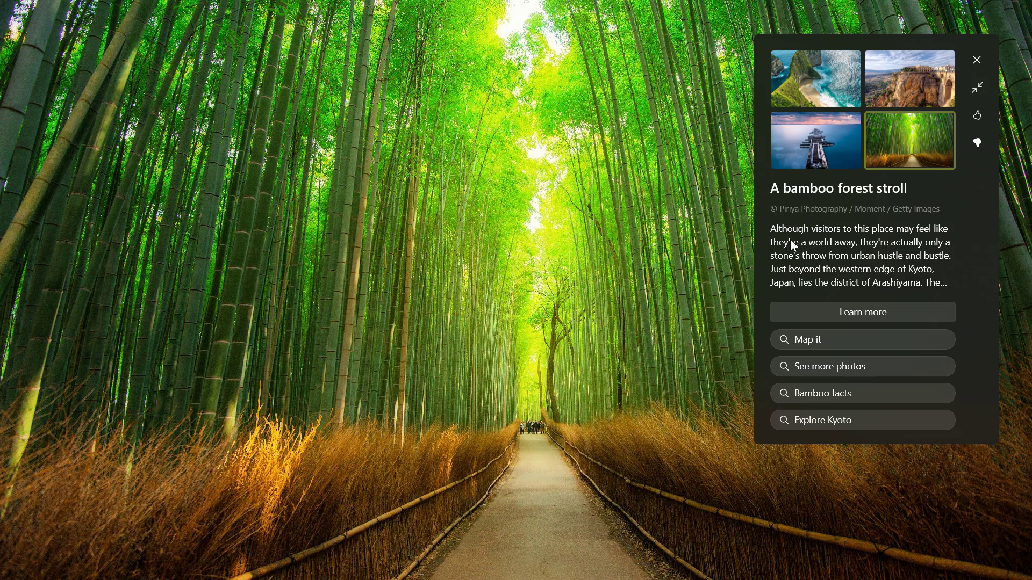
{"action": "left_click", "coordinate": [817, 83]}
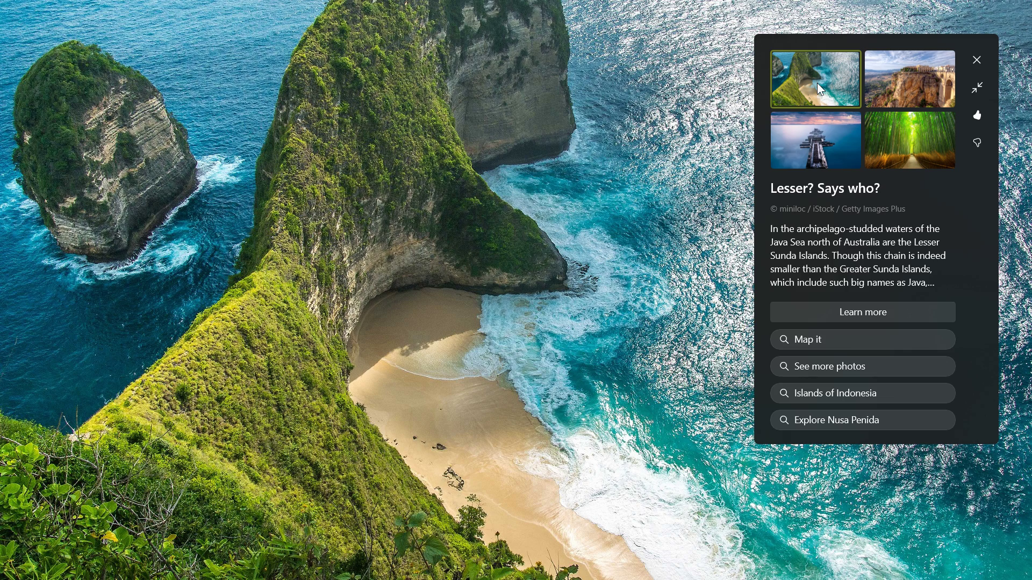
{"action": "left_click", "coordinate": [911, 74]}
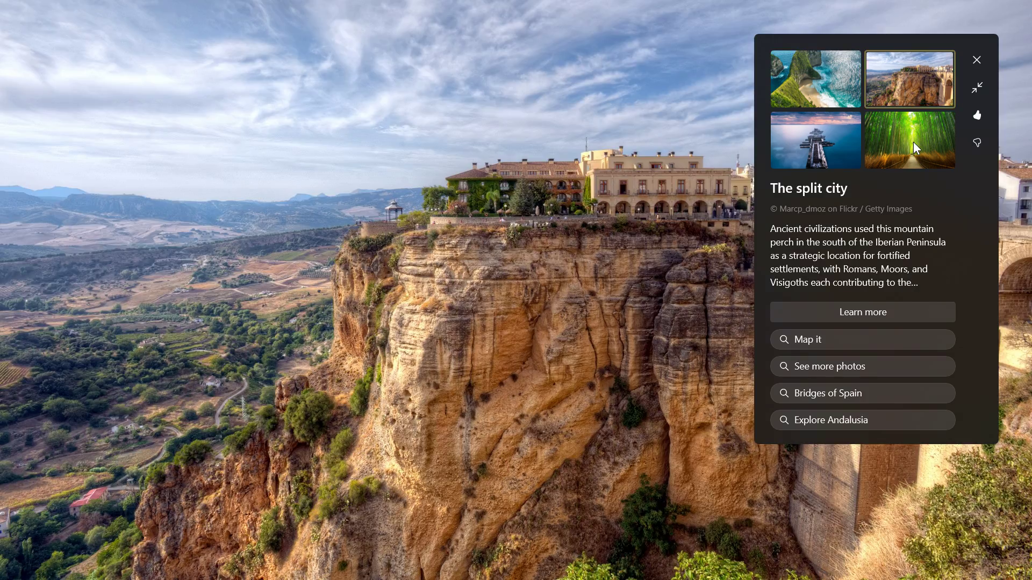
{"action": "left_click", "coordinate": [913, 142]}
{"action": "left_click", "coordinate": [821, 136]}
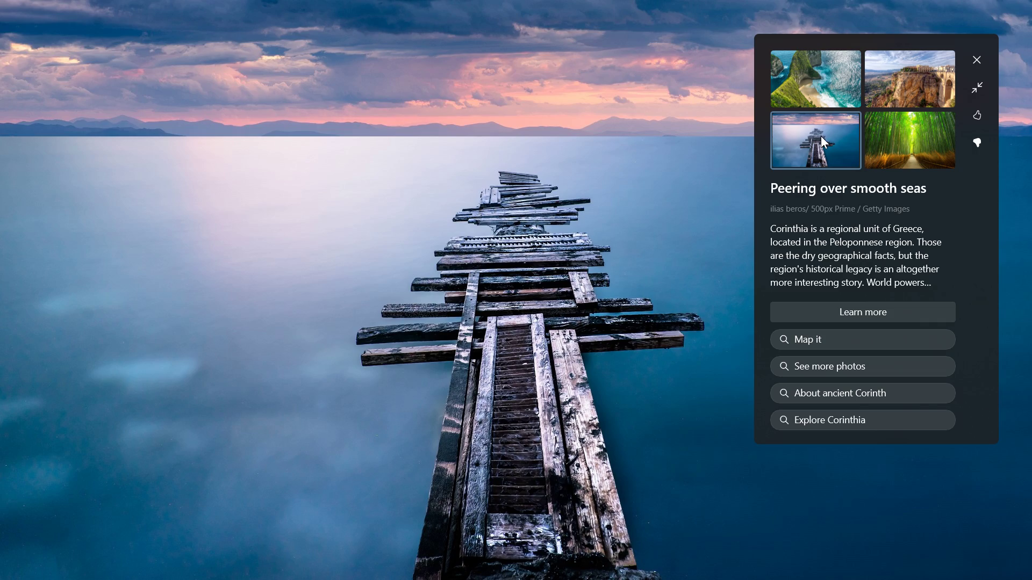
{"action": "left_click", "coordinate": [816, 73]}
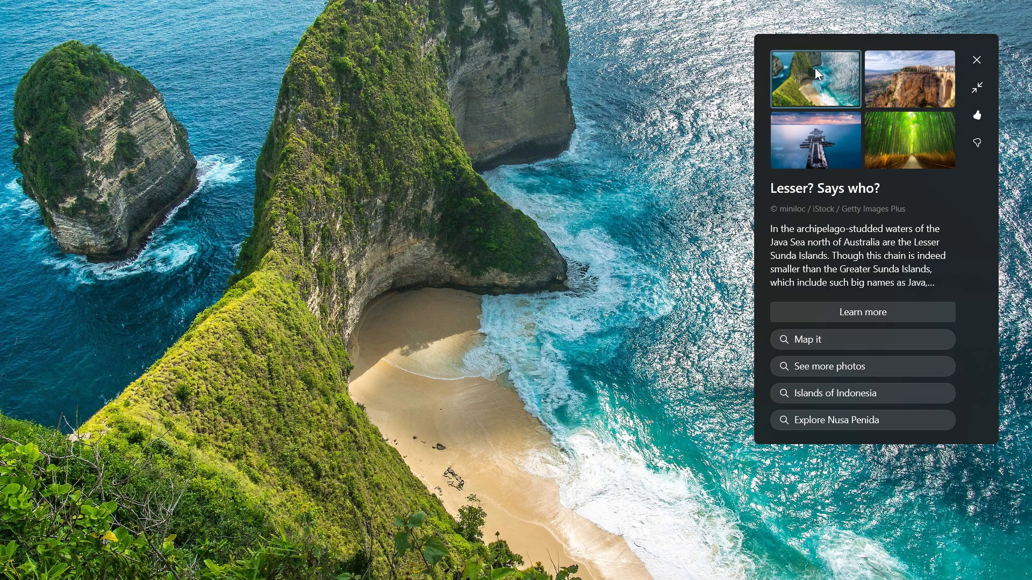
{"action": "left_click", "coordinate": [904, 141]}
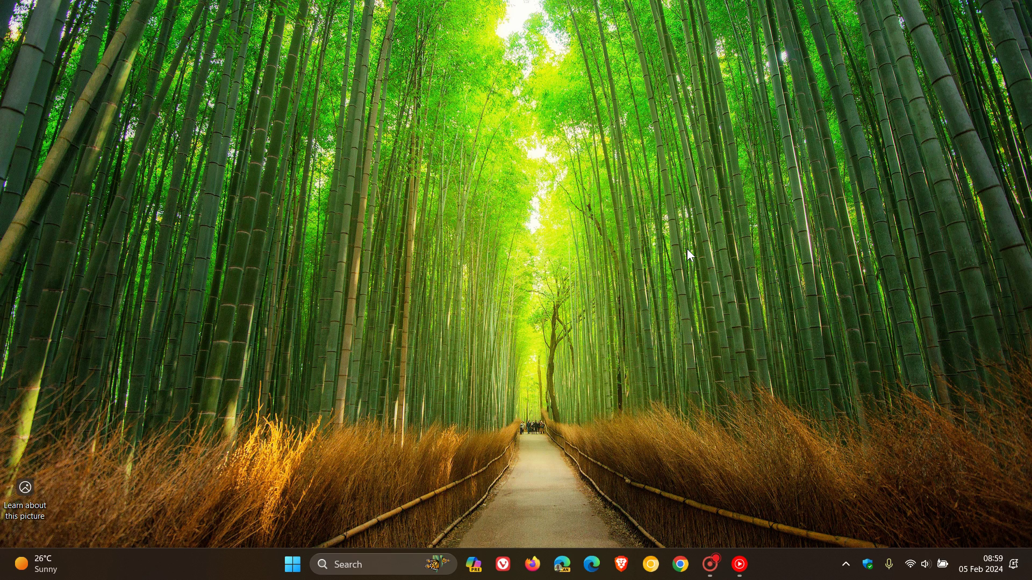
{"action": "left_click", "coordinate": [25, 487]}
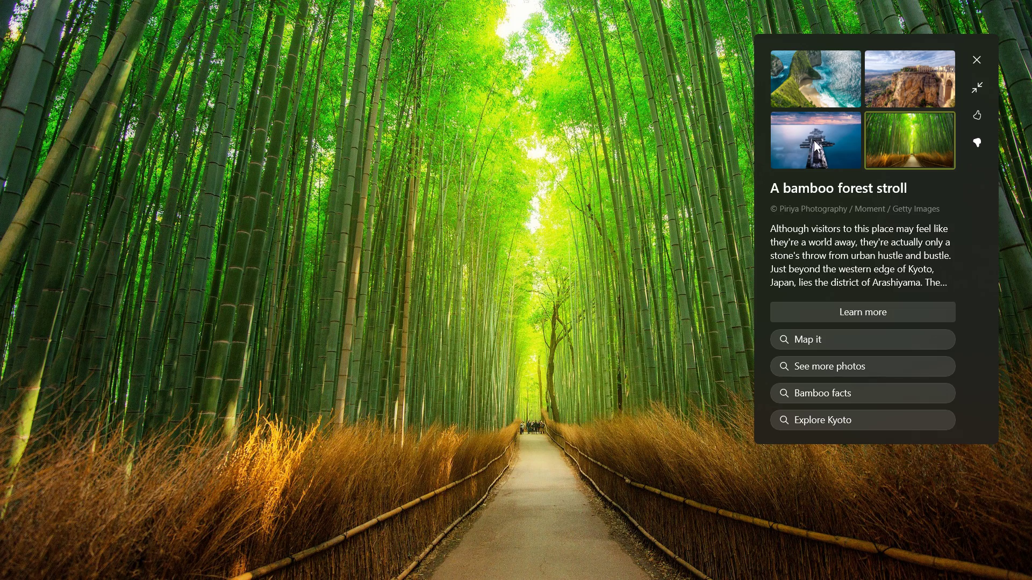
{"action": "left_click", "coordinate": [816, 77]}
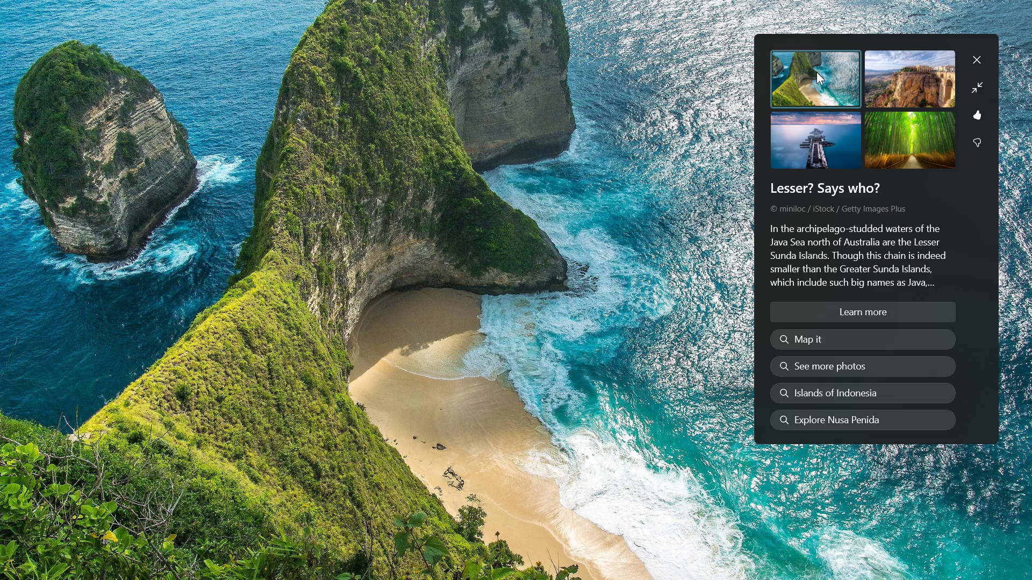
{"action": "left_click", "coordinate": [905, 142]}
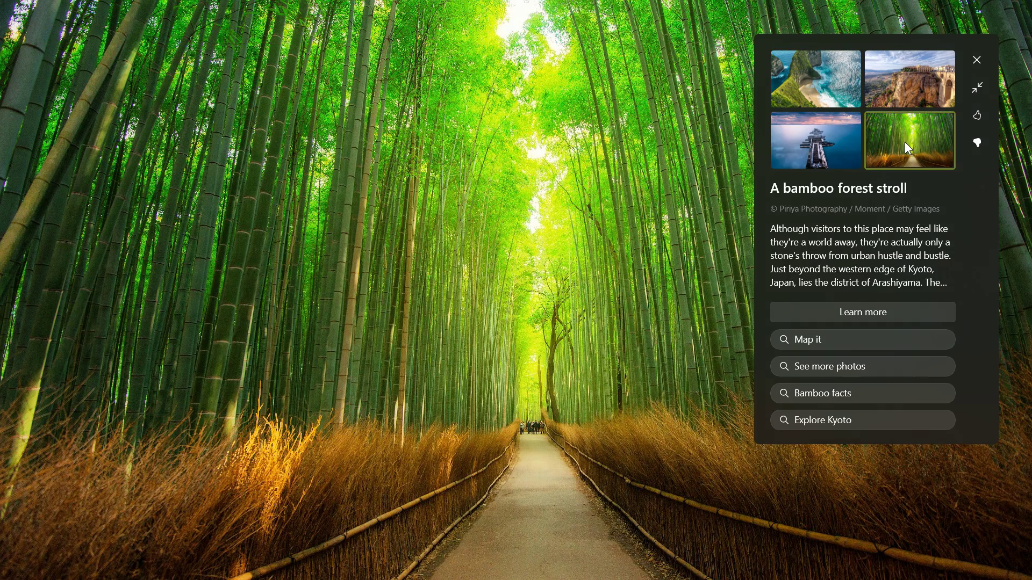
{"action": "left_click", "coordinate": [520, 273]}
{"action": "right_click", "coordinate": [503, 191]}
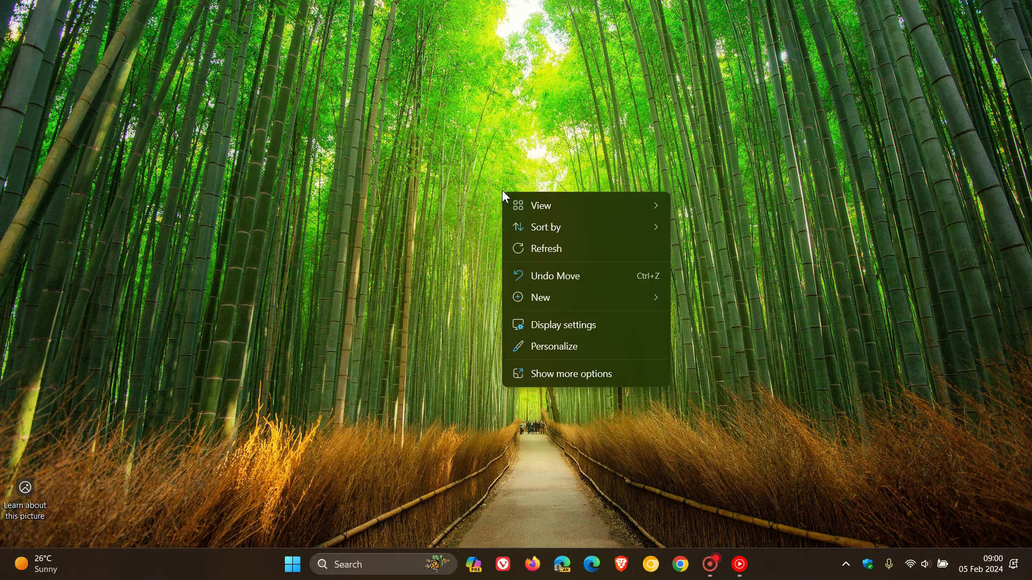
{"action": "left_click", "coordinate": [585, 345]}
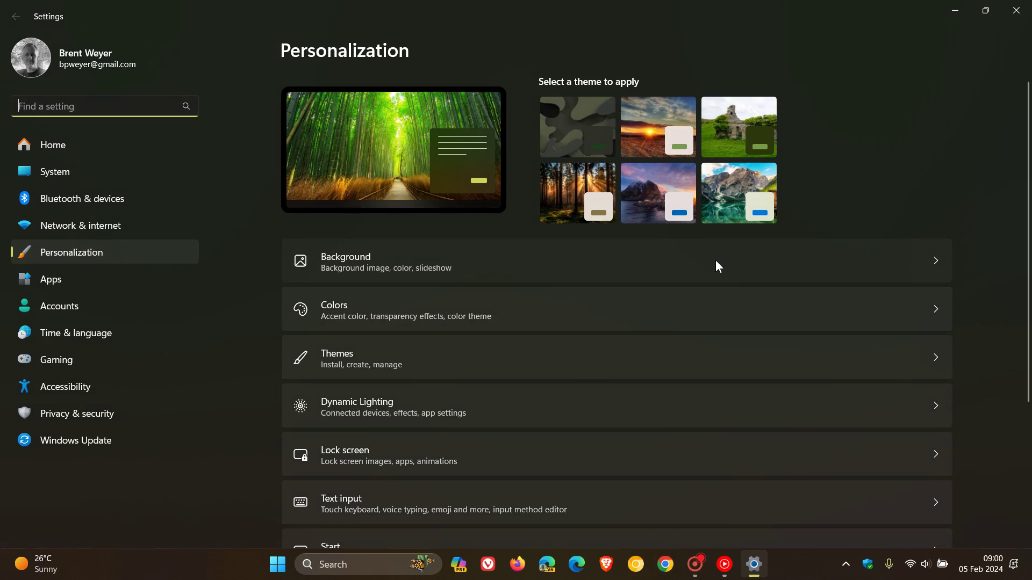
{"action": "left_click", "coordinate": [716, 260]}
{"action": "left_click", "coordinate": [864, 237]}
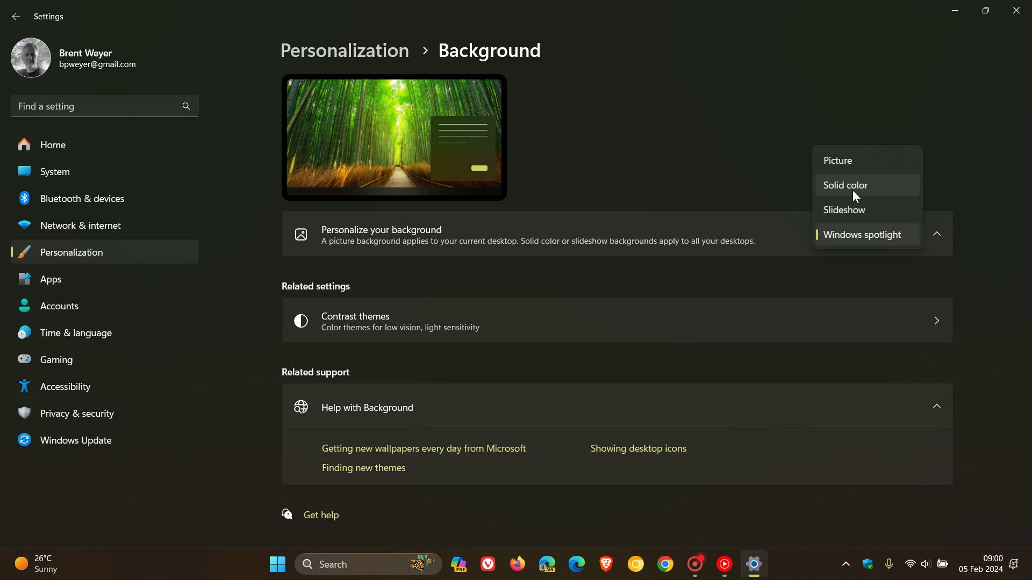
{"action": "left_click", "coordinate": [951, 73]}
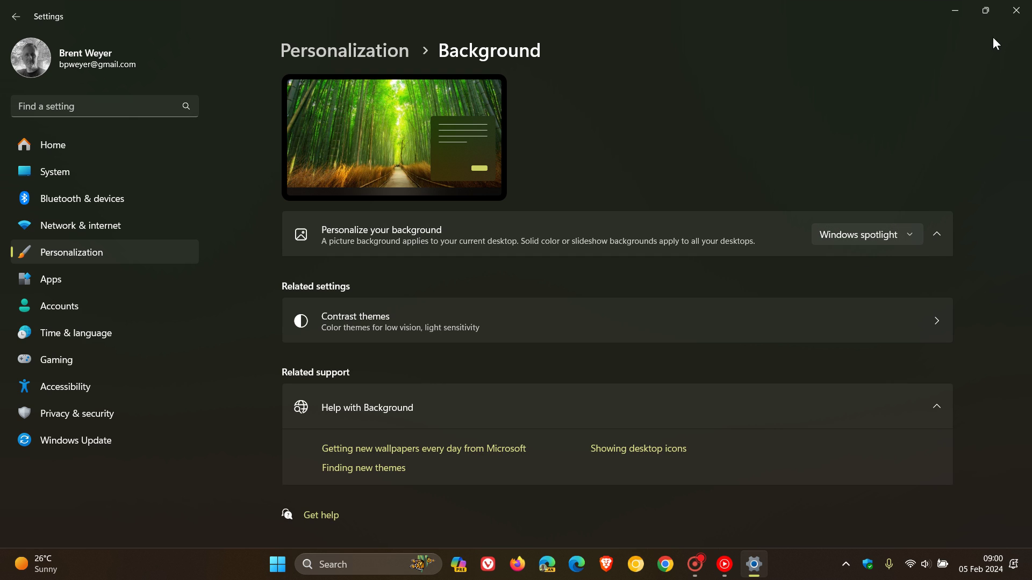
{"action": "left_click", "coordinate": [1014, 12]}
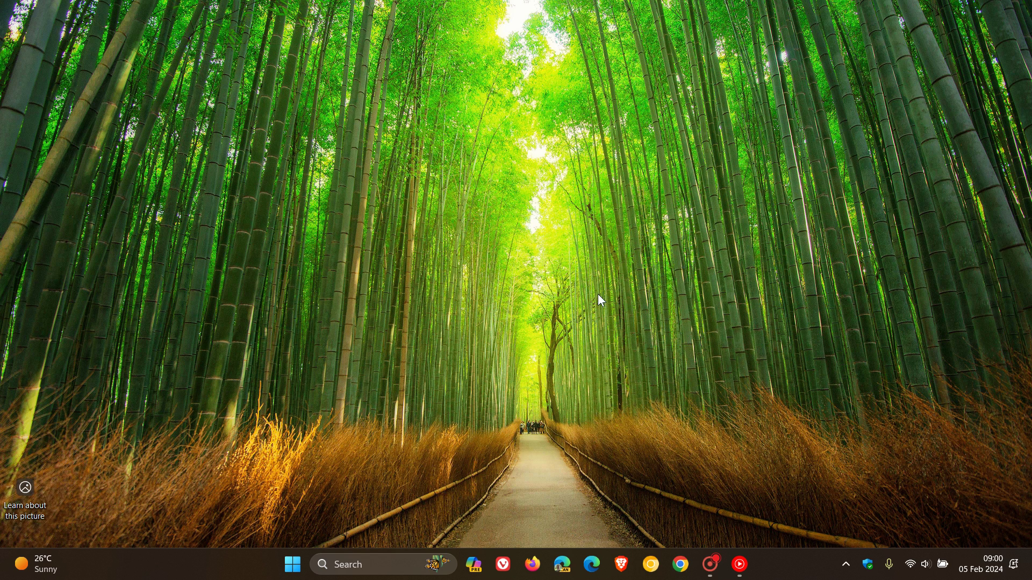
{"action": "left_click", "coordinate": [25, 487]}
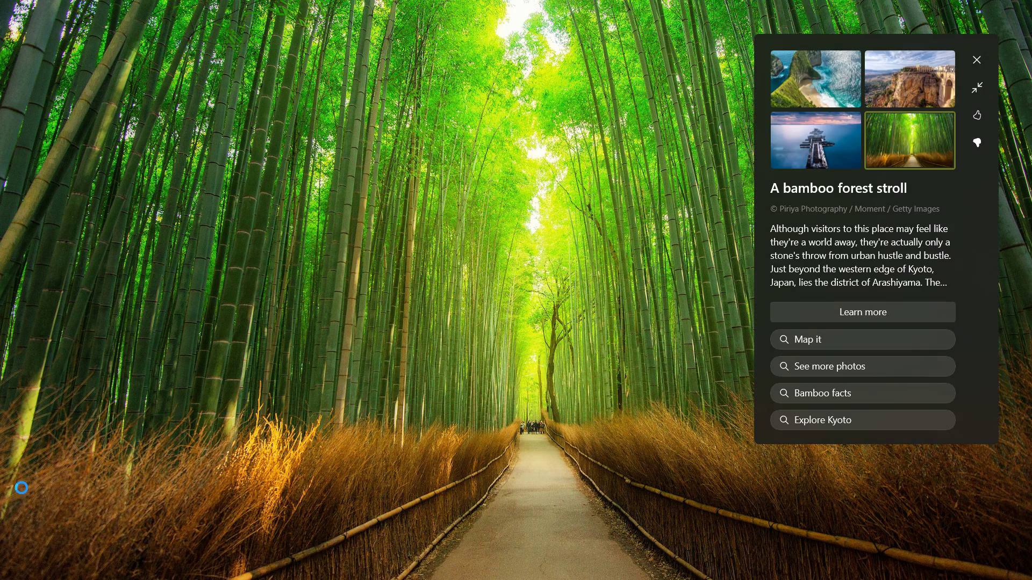
{"action": "left_click", "coordinate": [632, 264]}
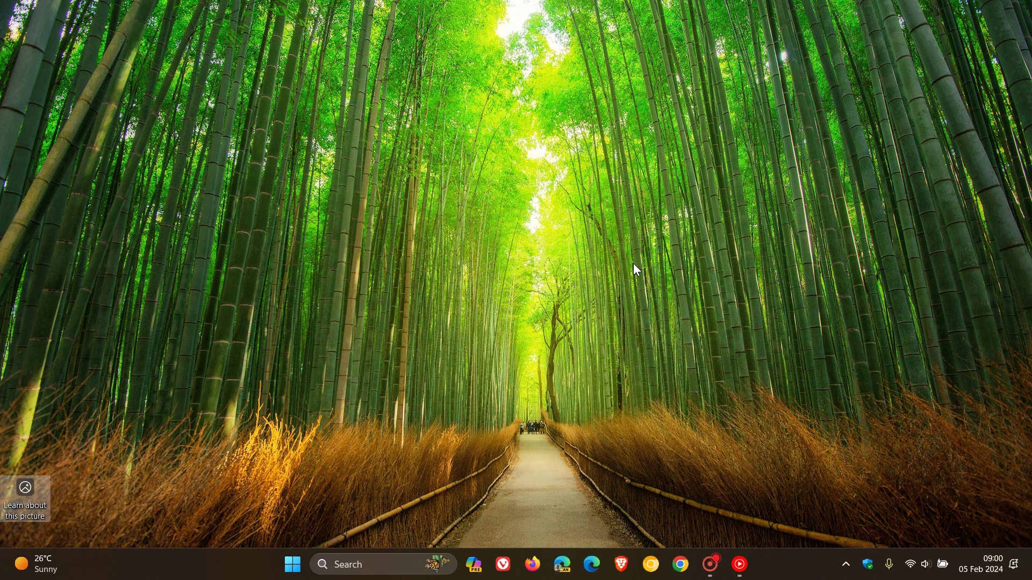